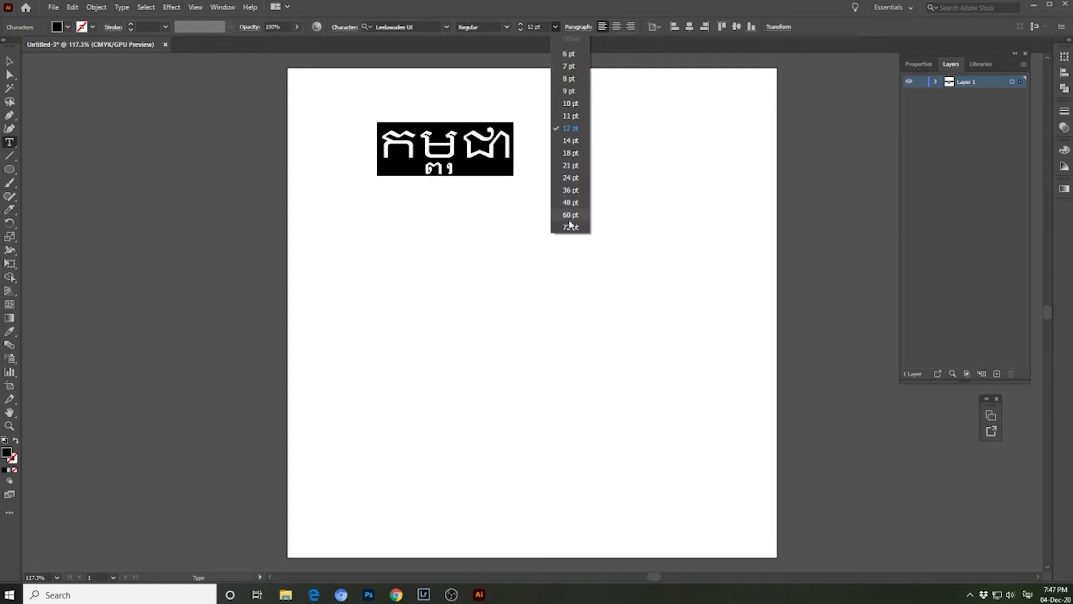
Set the Khmer text to 72 pt in the Kh Muol Pali font
click(570, 227)
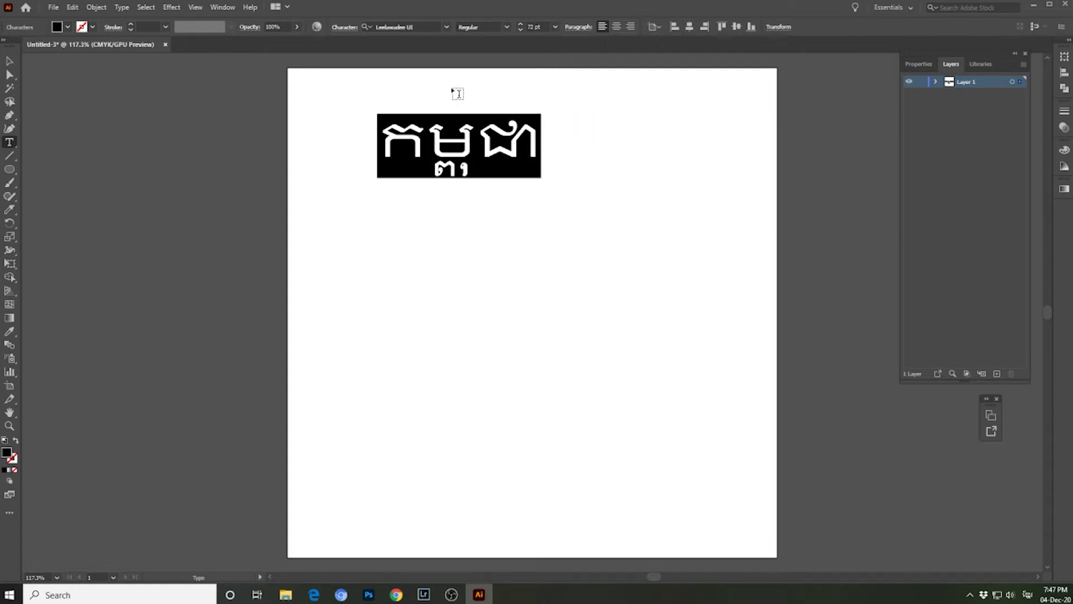
click(446, 26)
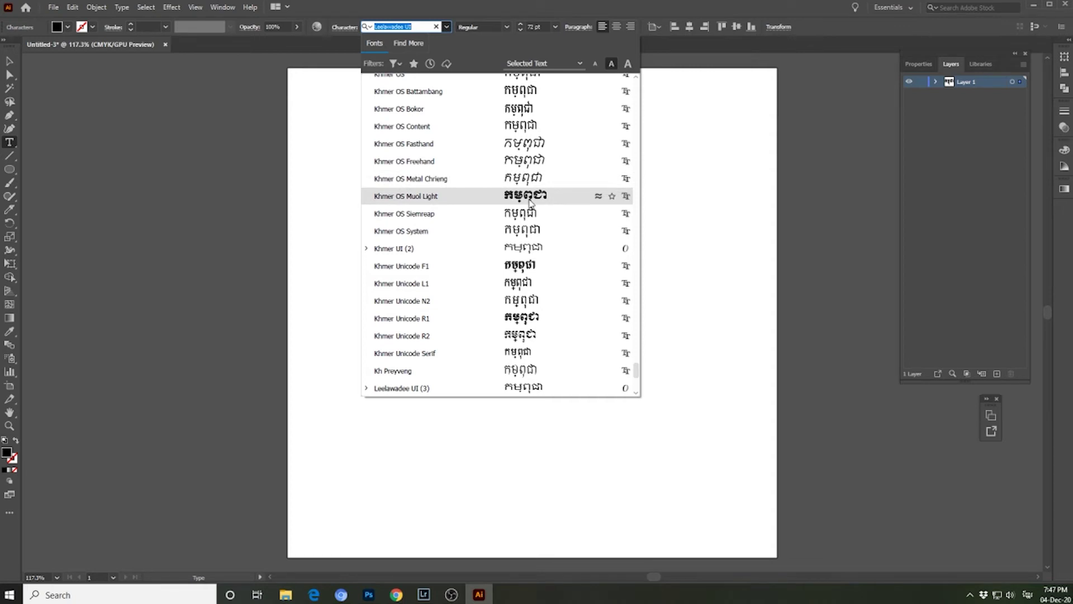
scroll(530, 201, up, 4)
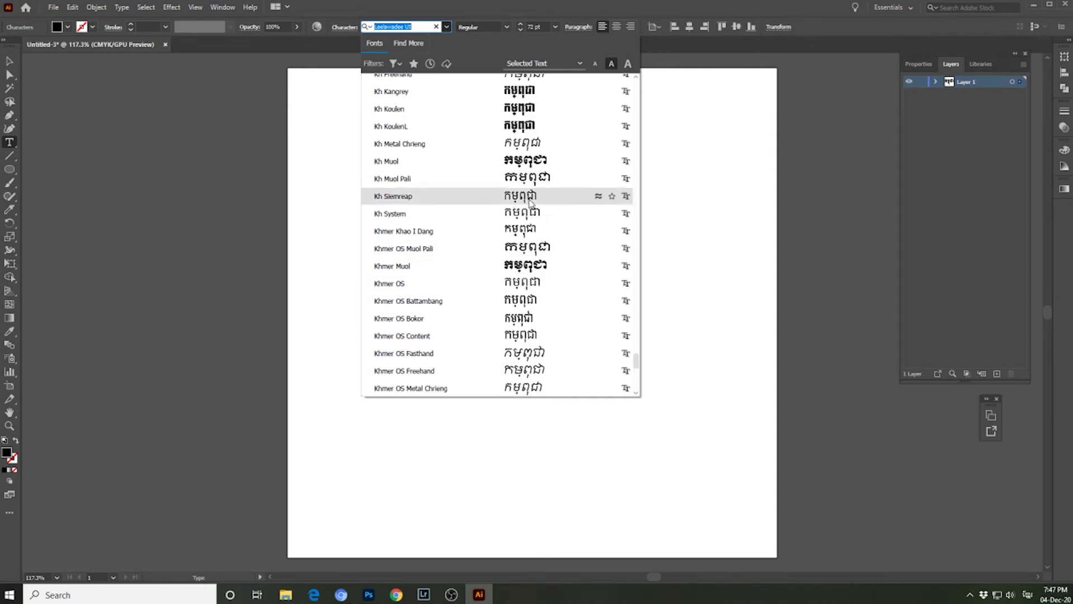
click(535, 178)
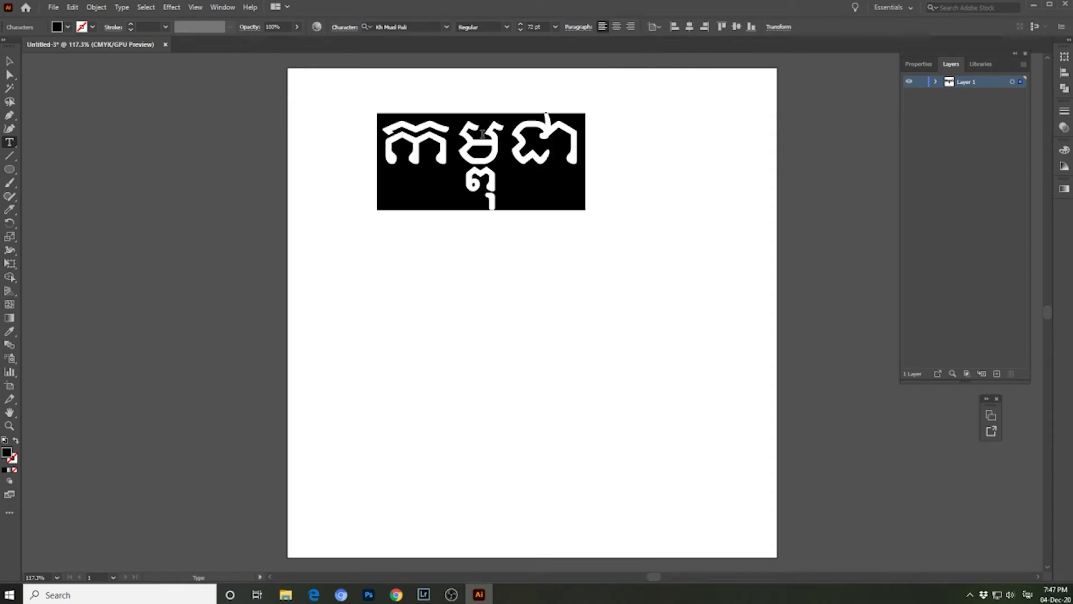
click(506, 26)
Scale the Khmer text proportionally to about 148 pt and position it horizontally centred in the artboard's upper half
click(10, 61)
click(10, 63)
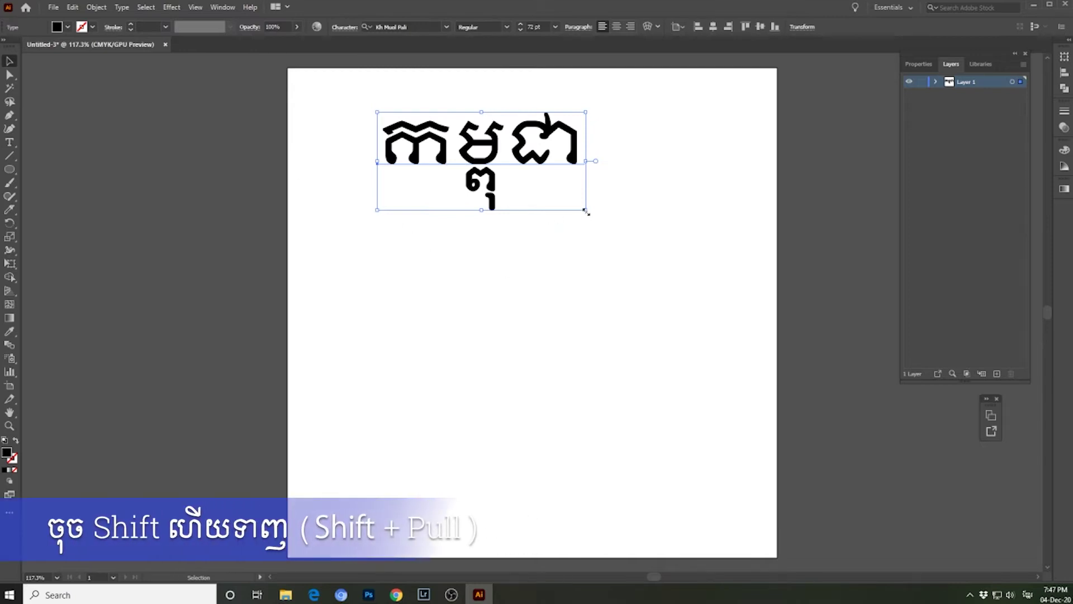
drag(584, 210, 633, 232)
drag(544, 158, 586, 252)
drag(674, 327, 736, 374)
drag(528, 260, 538, 279)
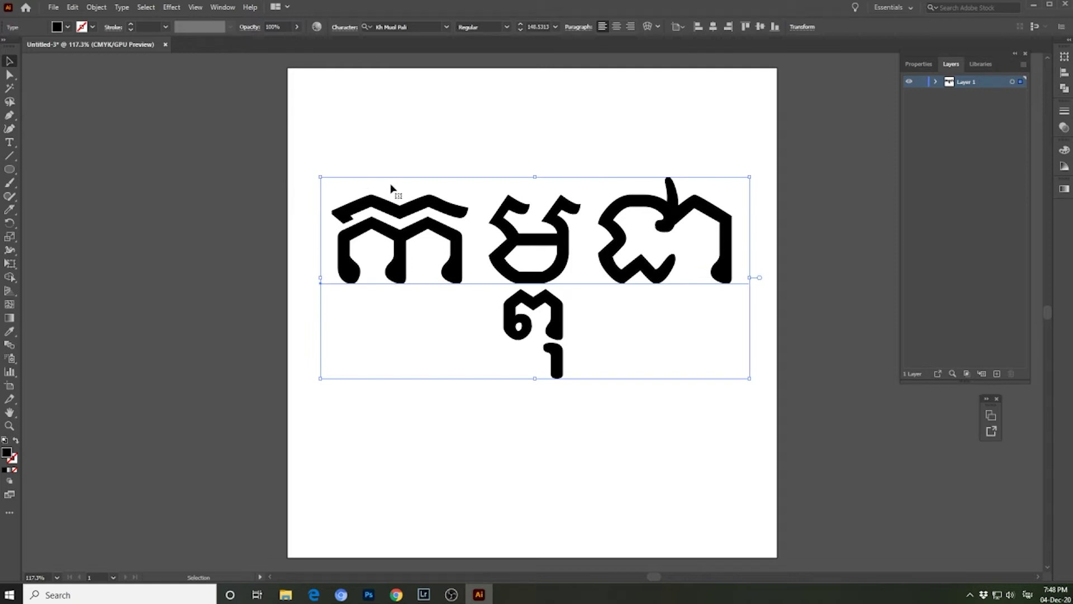
Fill the Khmer text with dark blue and expand it into editable shapes
click(59, 30)
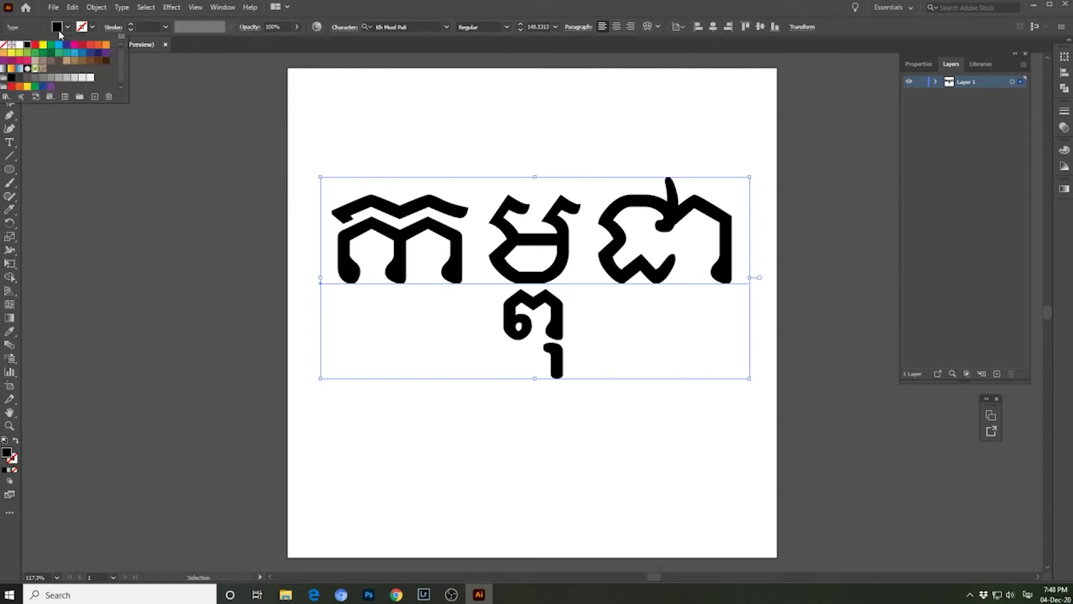
click(95, 58)
click(97, 6)
click(114, 140)
click(503, 357)
right_click(454, 270)
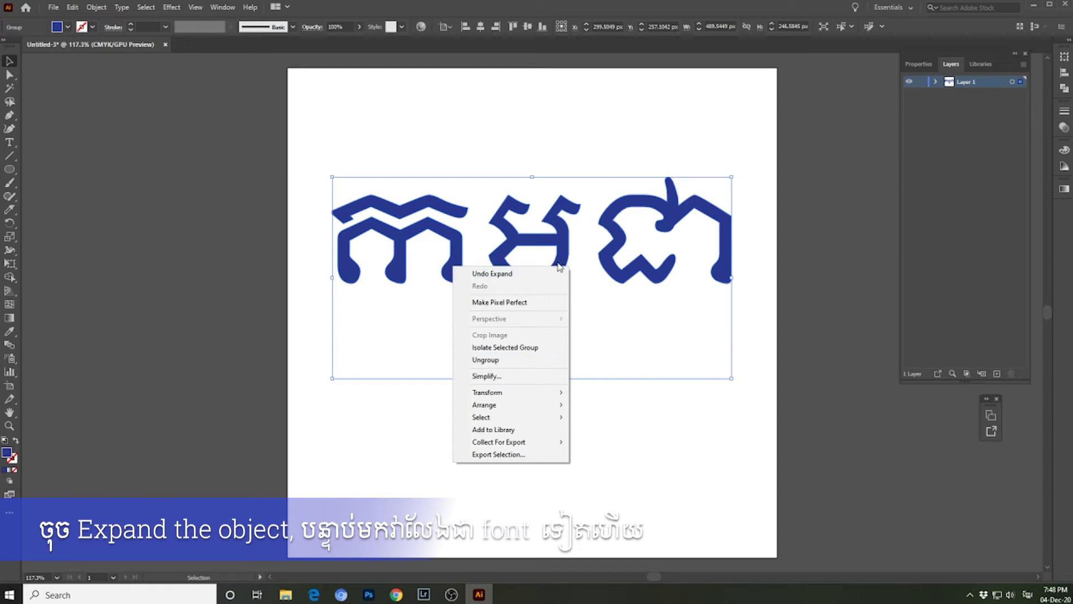
click(583, 255)
click(583, 255)
Paste a copy of the blue lettering directly behind the original and shrink it around its centre to about 252 × 127 px
drag(351, 167, 708, 373)
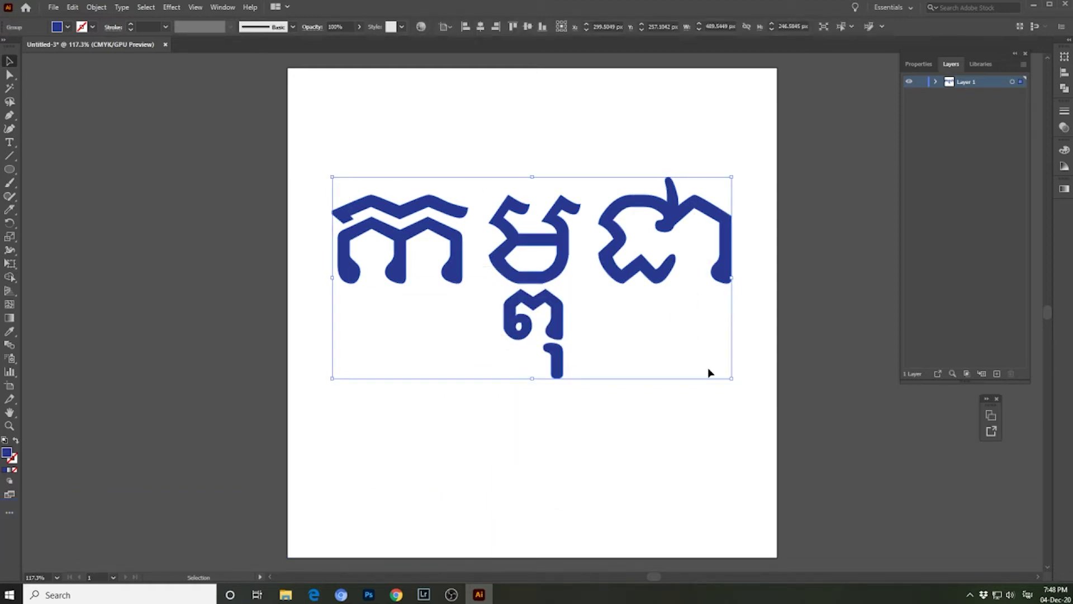
key(ctrl+c)
key(ctrl+b)
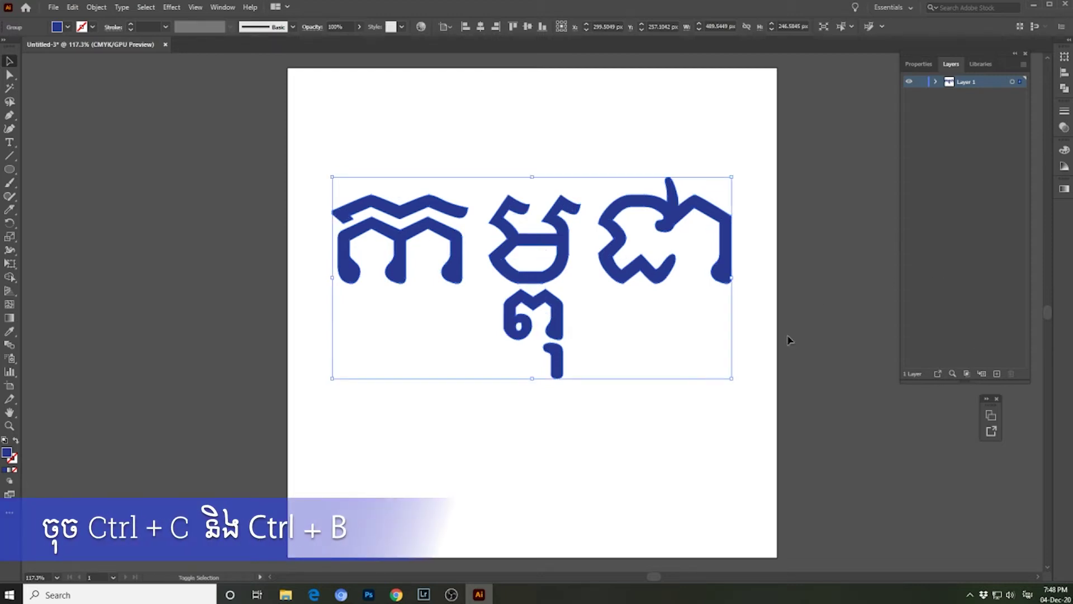
drag(731, 379, 635, 351)
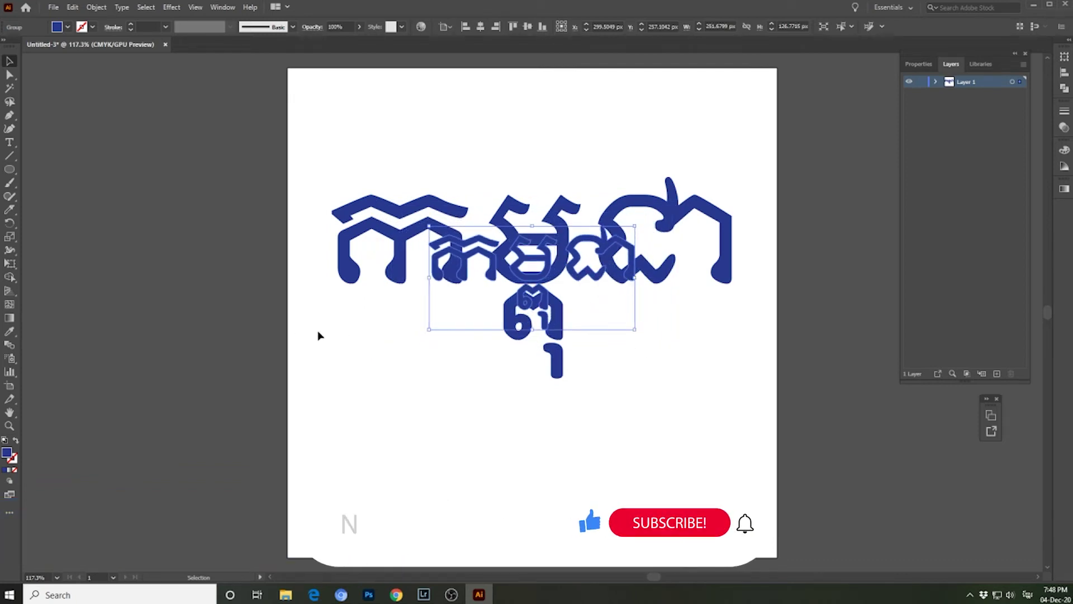
Fill the smaller lettering copy with black, hex 000000
double_click(7, 453)
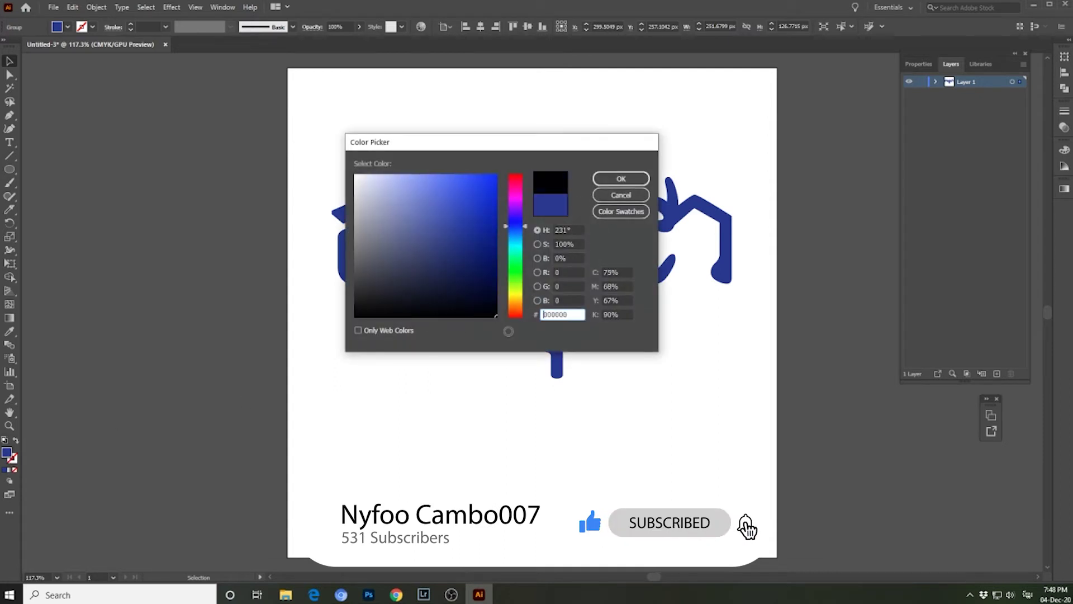
click(621, 179)
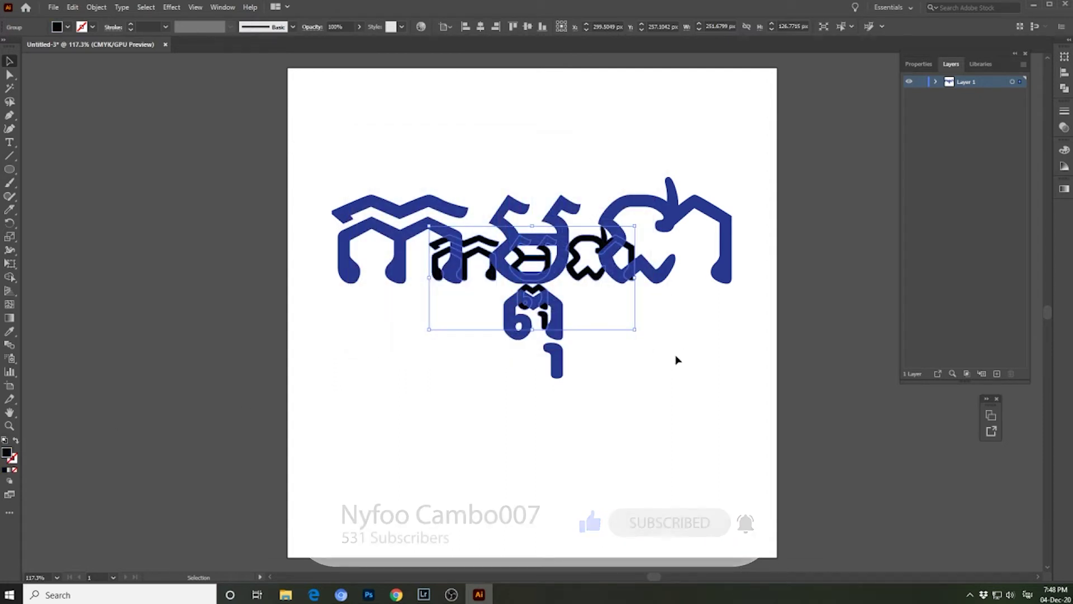
Blend the large blue lettering with the small black copy, using a spacing of 200 specified steps
drag(371, 170, 719, 344)
double_click(10, 345)
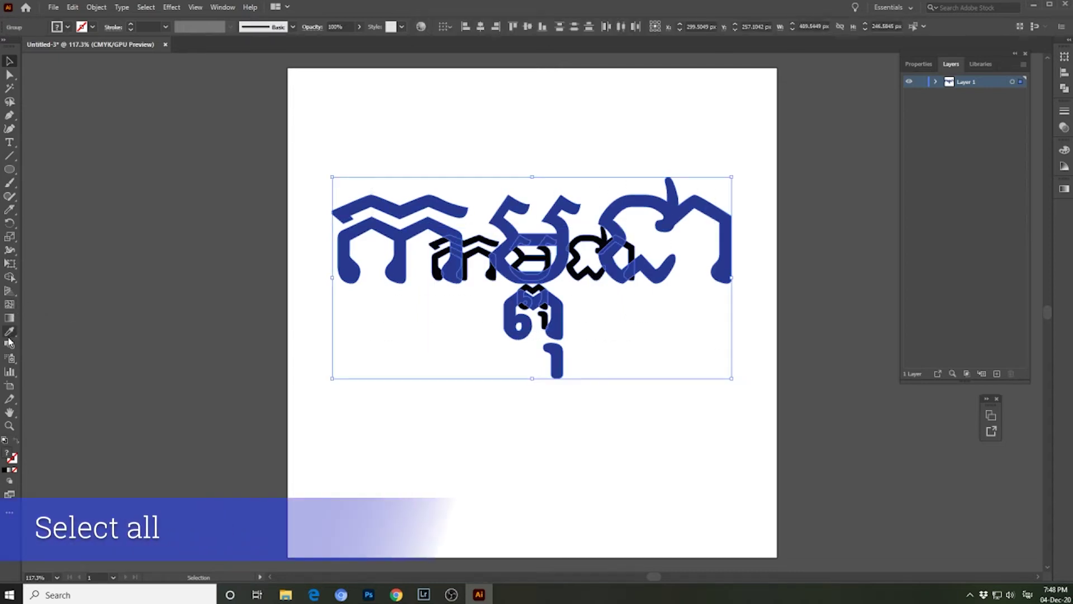
click(250, 199)
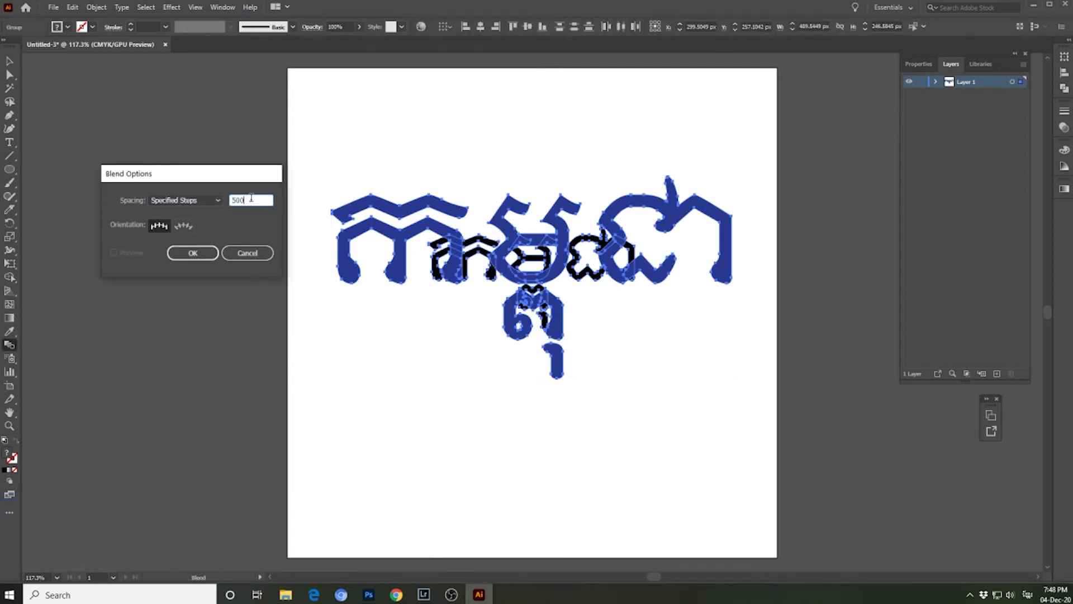
text(10)
text(200)
click(203, 197)
click(196, 223)
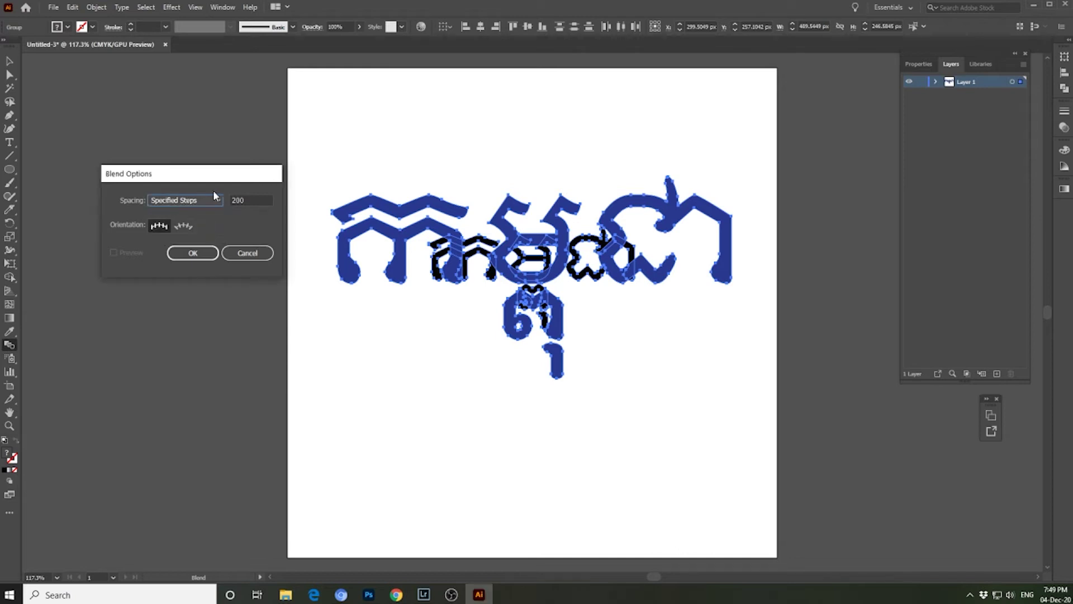
click(253, 201)
click(215, 255)
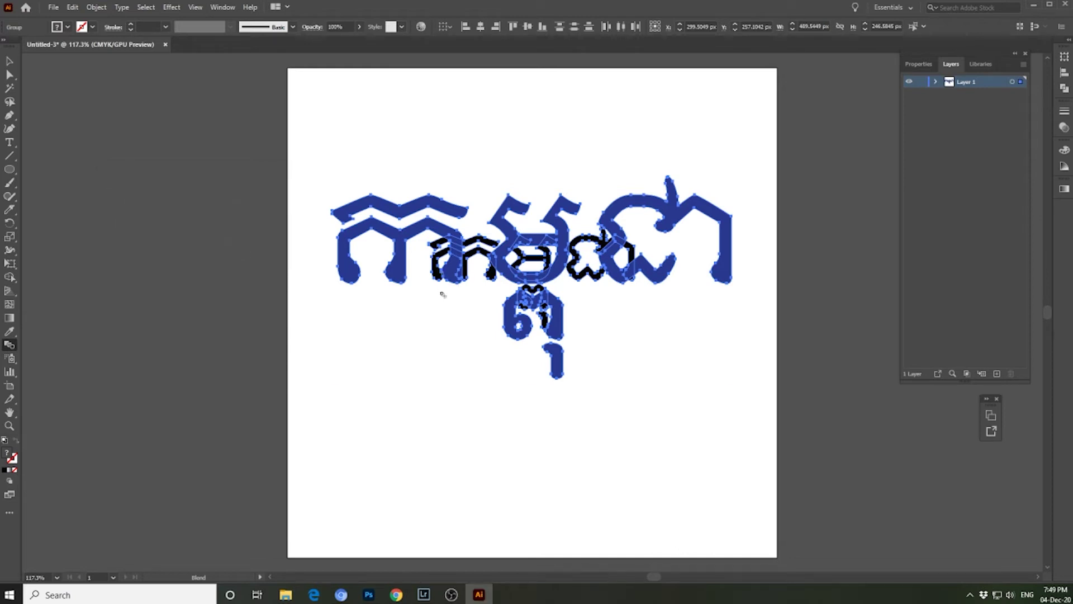
key(ctrl+alt+b)
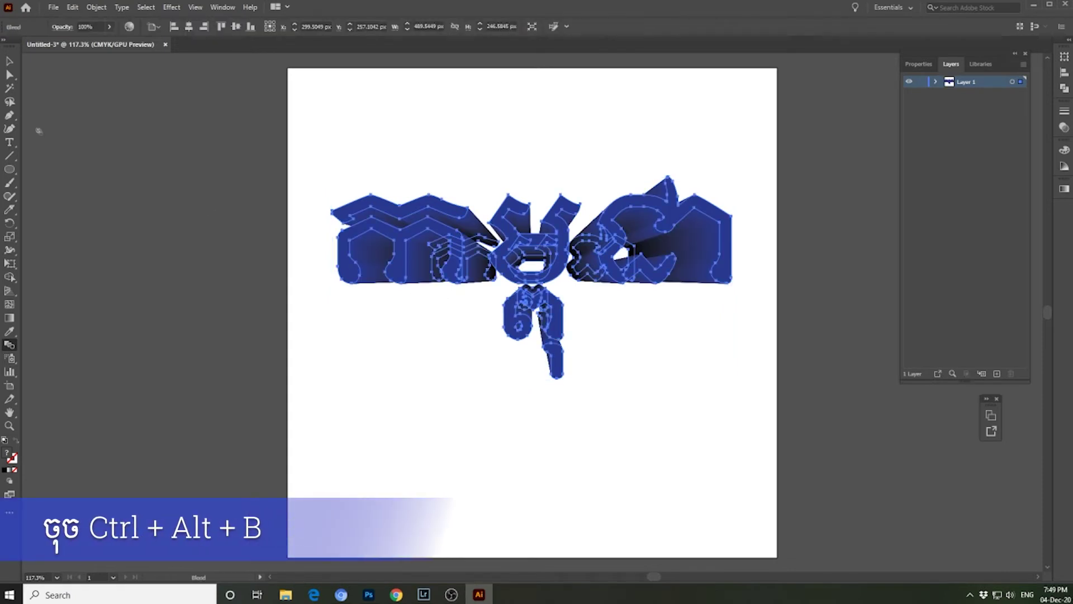
click(13, 63)
click(379, 415)
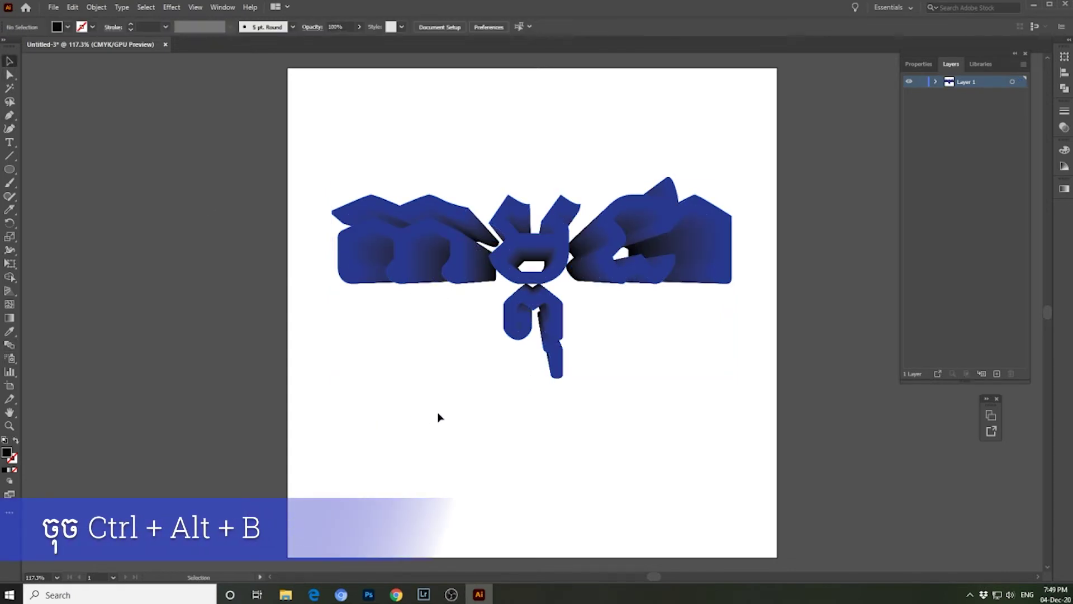
Isolate the blend, move its small black copy upward and enlarge it proportionally to about 342 × 172 px
key(ctrl+plus)
key(ctrl+plus)
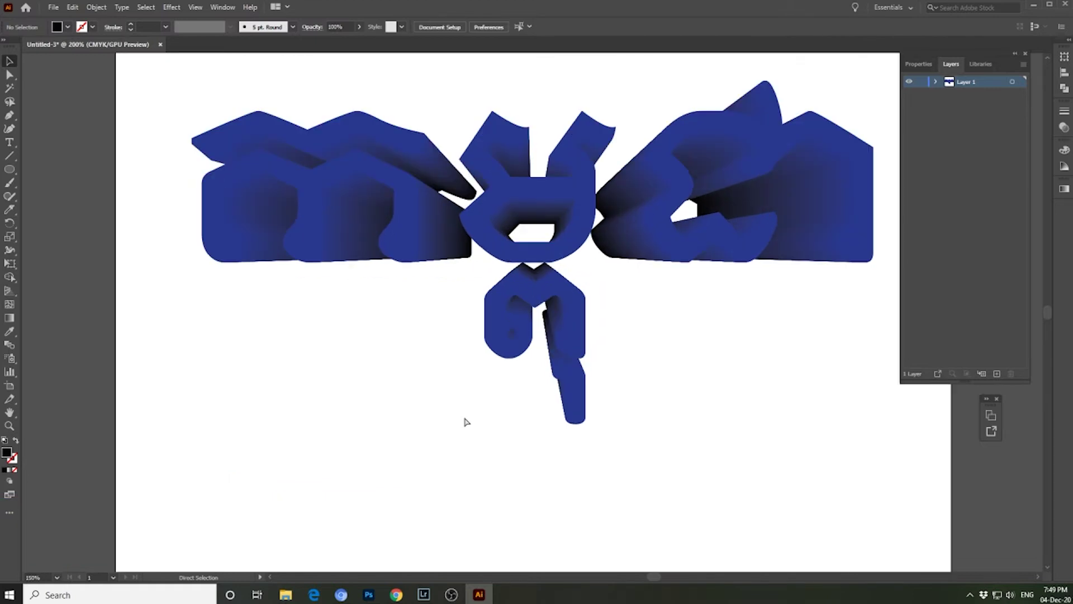
drag(393, 410, 371, 429)
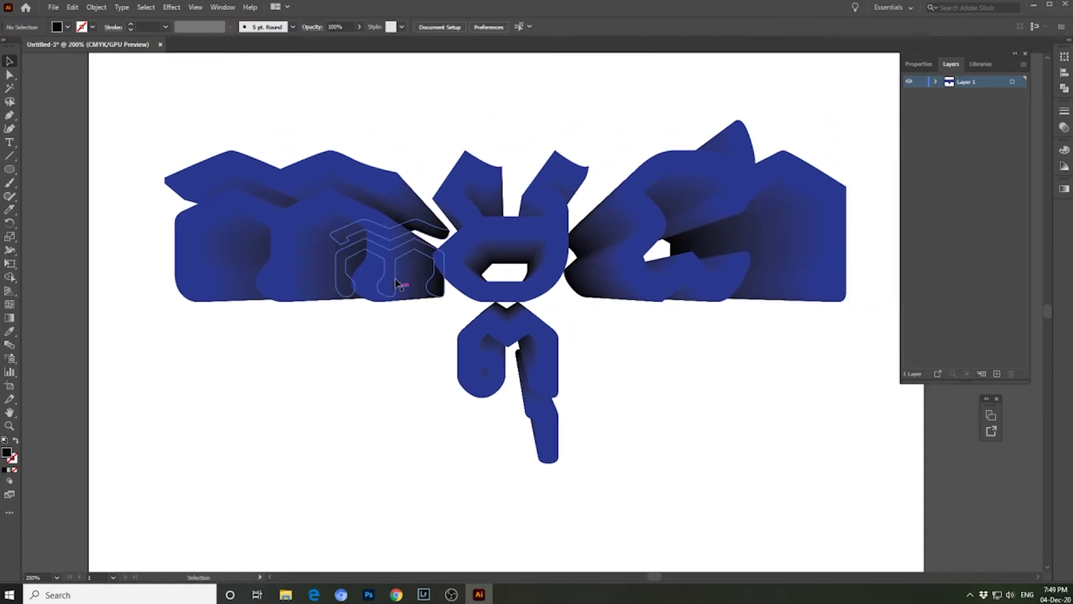
click(526, 252)
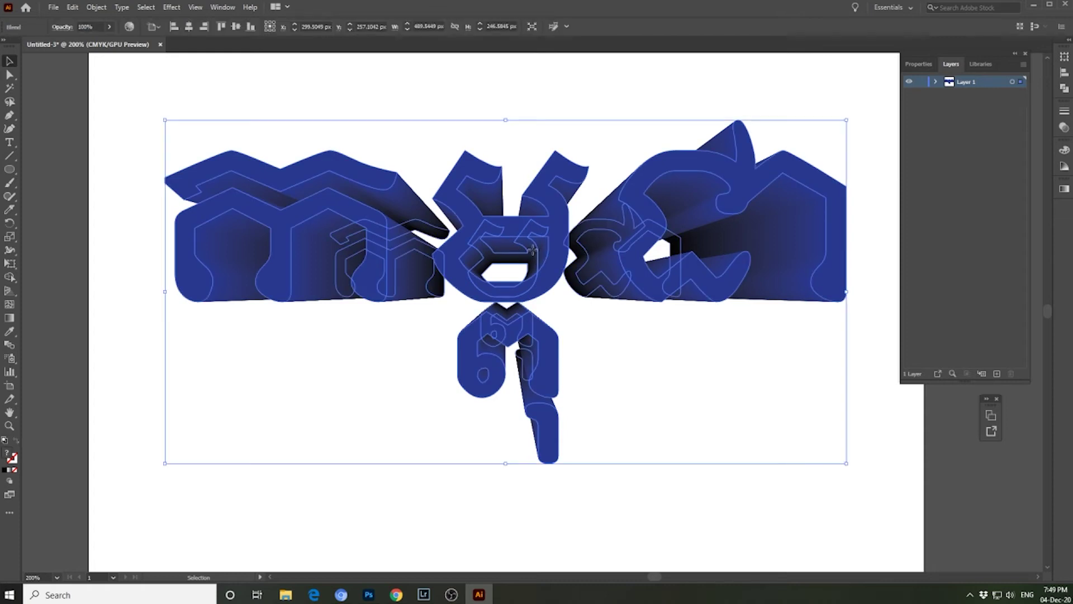
double_click(535, 259)
click(535, 258)
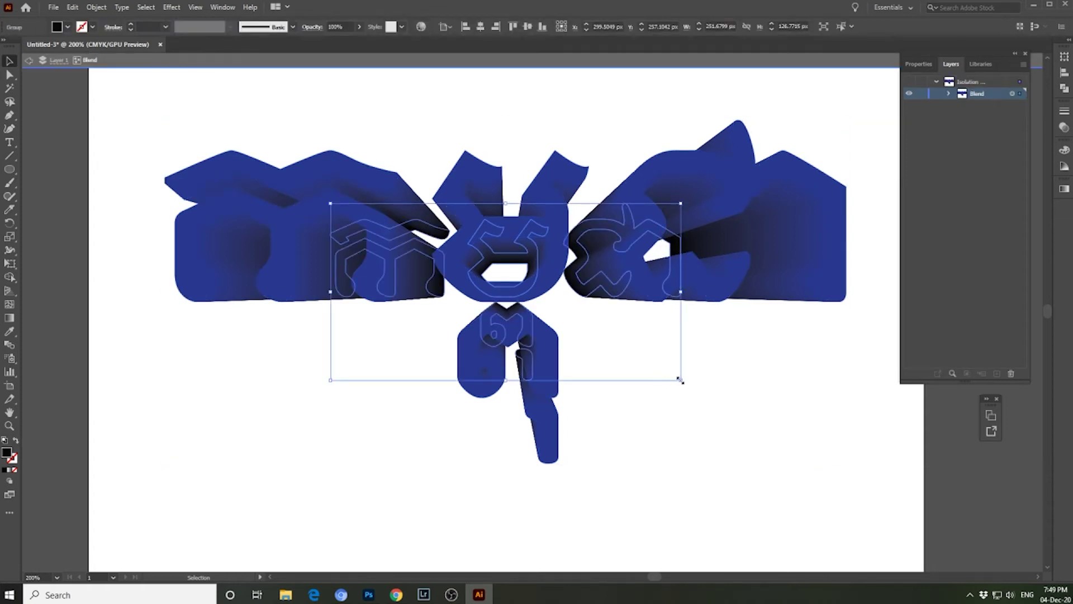
drag(533, 264, 540, 229)
drag(682, 183, 745, 151)
key(ctrl+z)
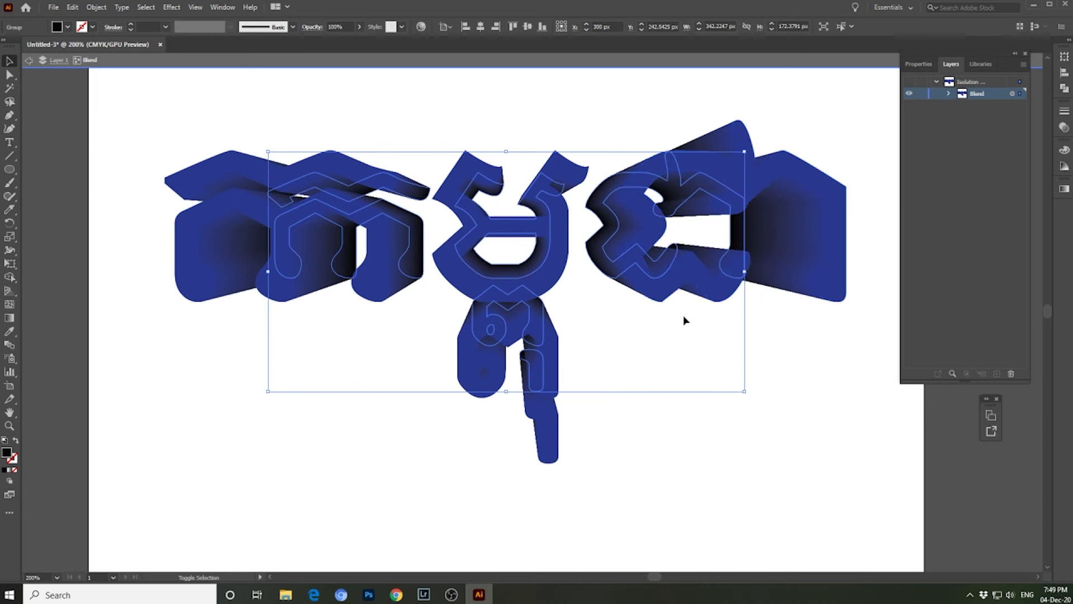
Fine-tune the black copy's size and shift it about 3 px right and 5 px down within the blend
drag(745, 391, 765, 395)
mouse_move(537, 270)
mouse_down()
mouse_move(534, 336)
mouse_move(524, 190)
mouse_move(524, 270)
mouse_move(497, 274)
mouse_move(527, 275)
mouse_move(538, 263)
mouse_move(527, 272)
mouse_move(542, 272)
mouse_up()
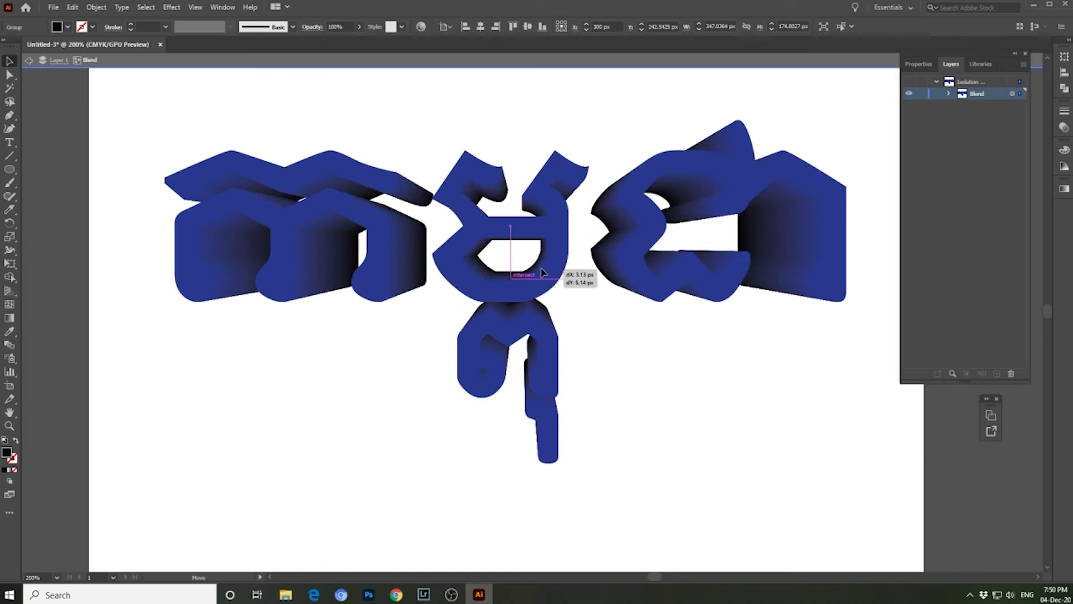
drag(542, 272, 542, 272)
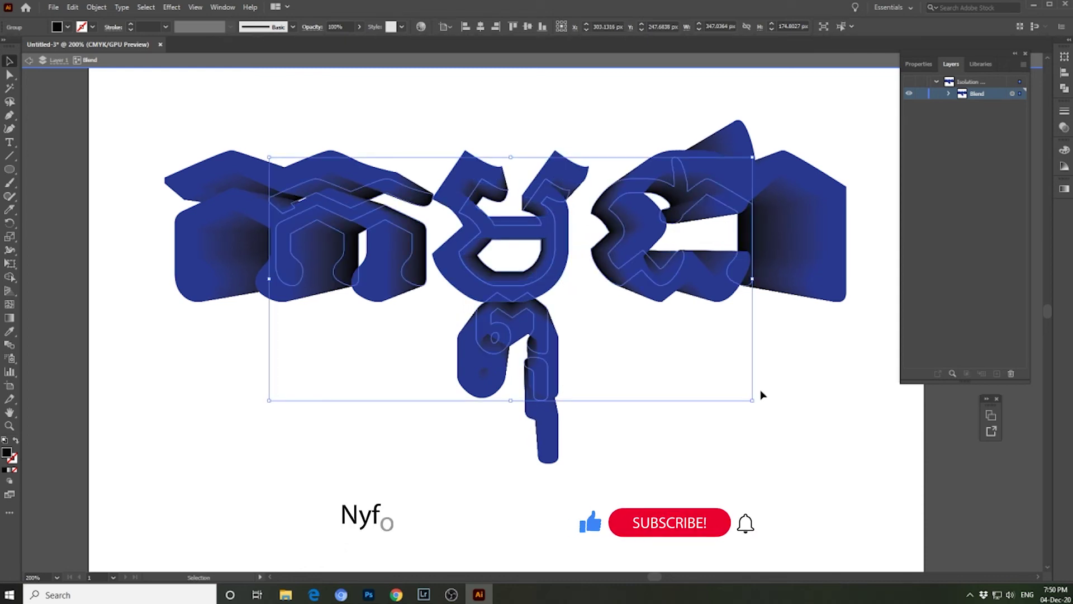
mouse_move(753, 401)
mouse_down()
mouse_move(741, 392)
mouse_move(757, 395)
mouse_up()
click(210, 132)
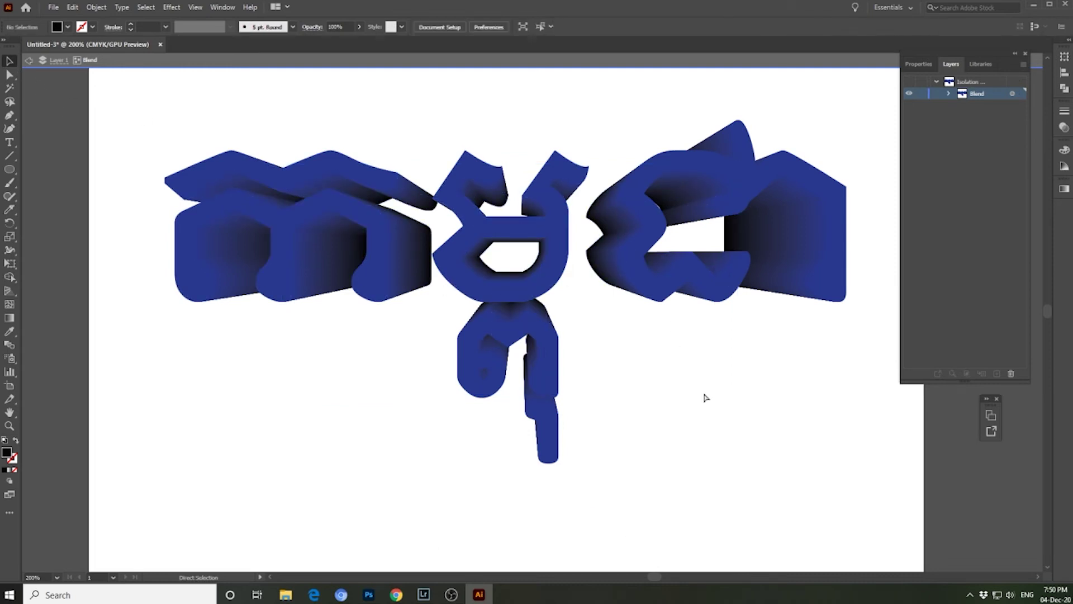
Inspect the blended lettering up close across its width and leave the blend's isolation mode
key(ctrl+equal)
drag(693, 391, 475, 415)
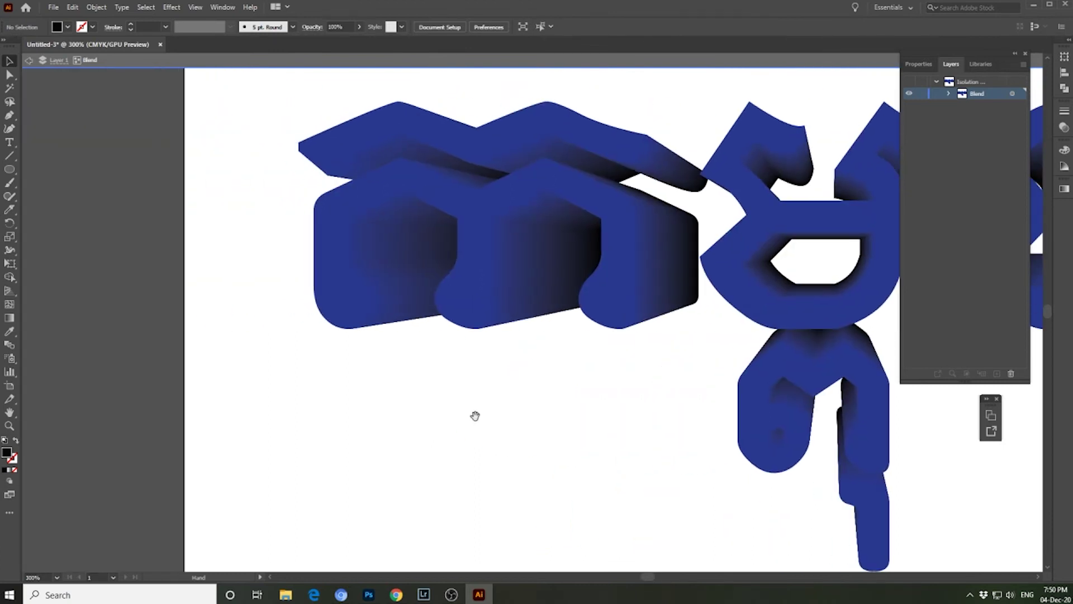
drag(589, 412, 652, 421)
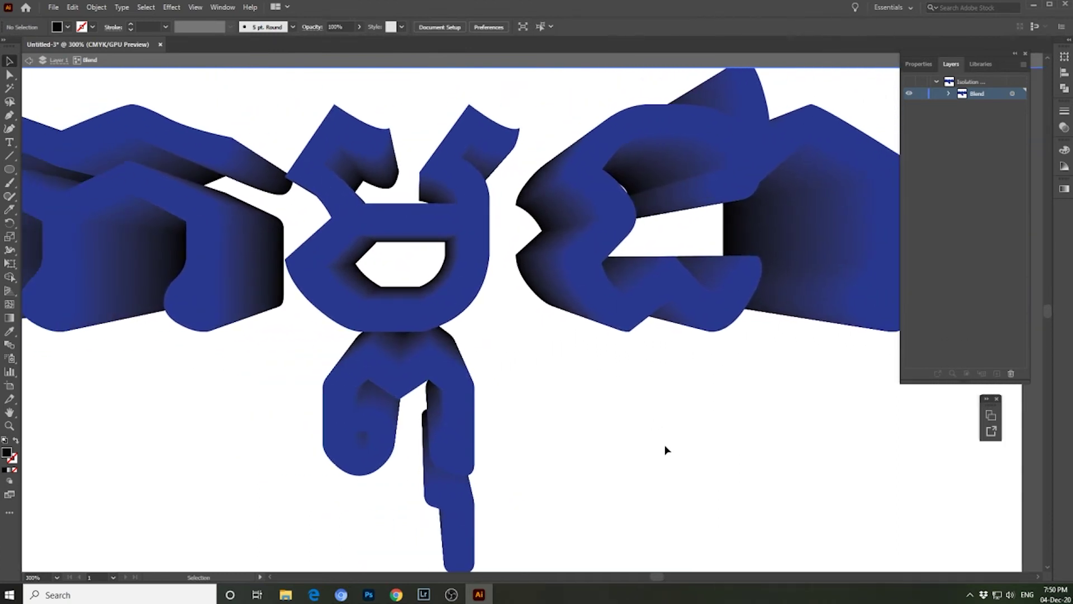
key(ctrl+0)
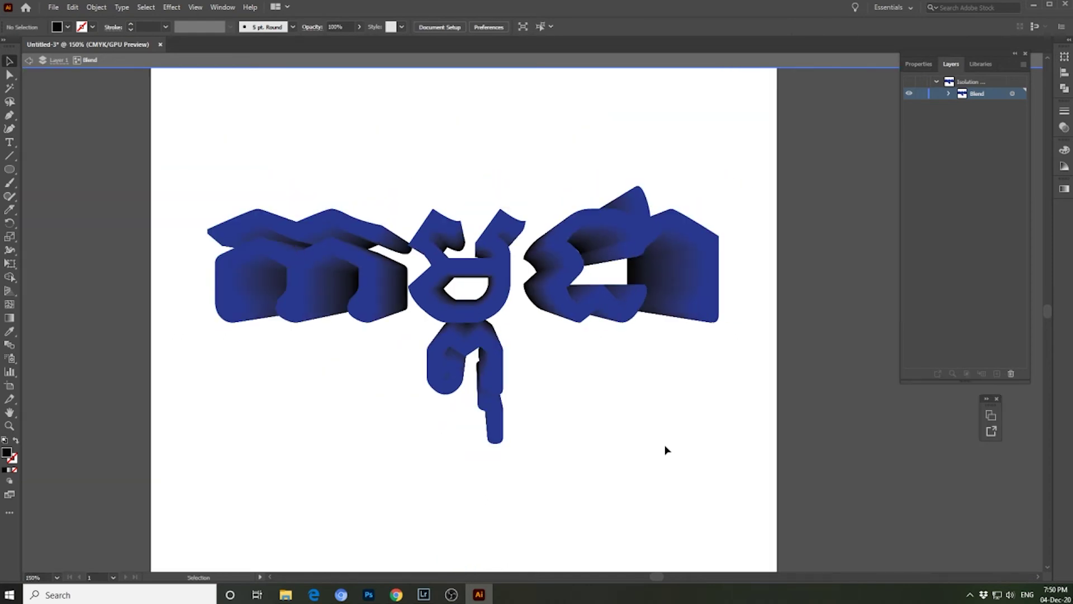
drag(611, 443, 710, 445)
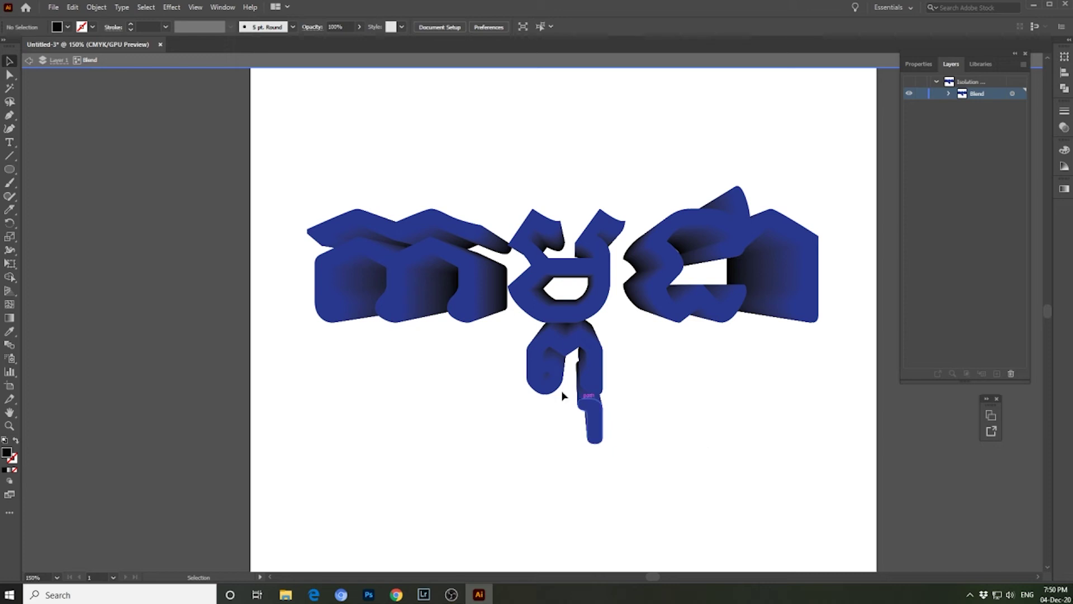
double_click(430, 374)
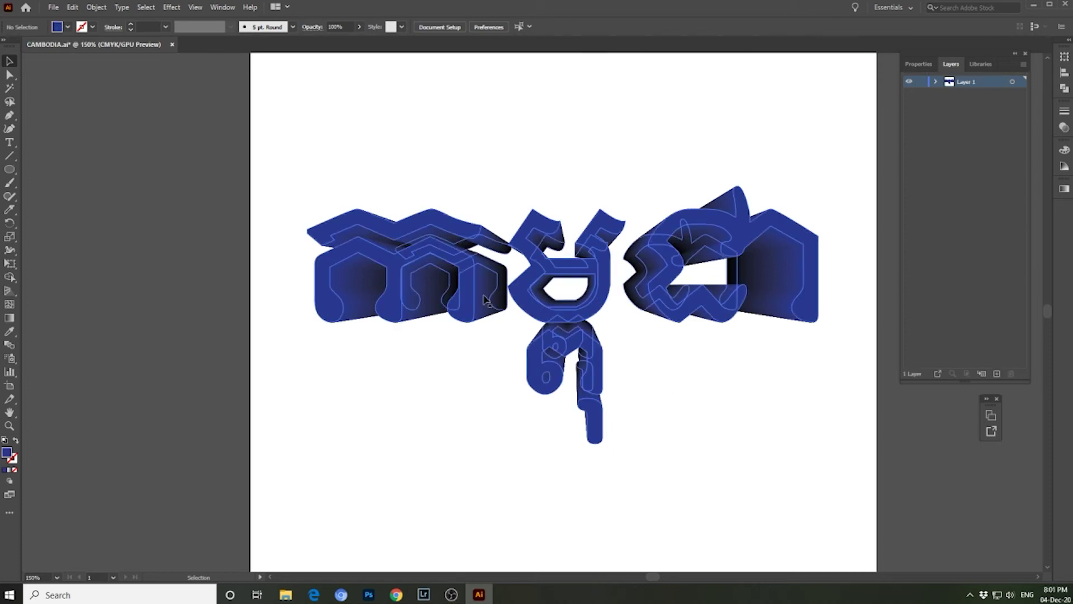
Isolate the blend, recolour its large front lettering from the swatches to white and leave isolation mode
click(469, 302)
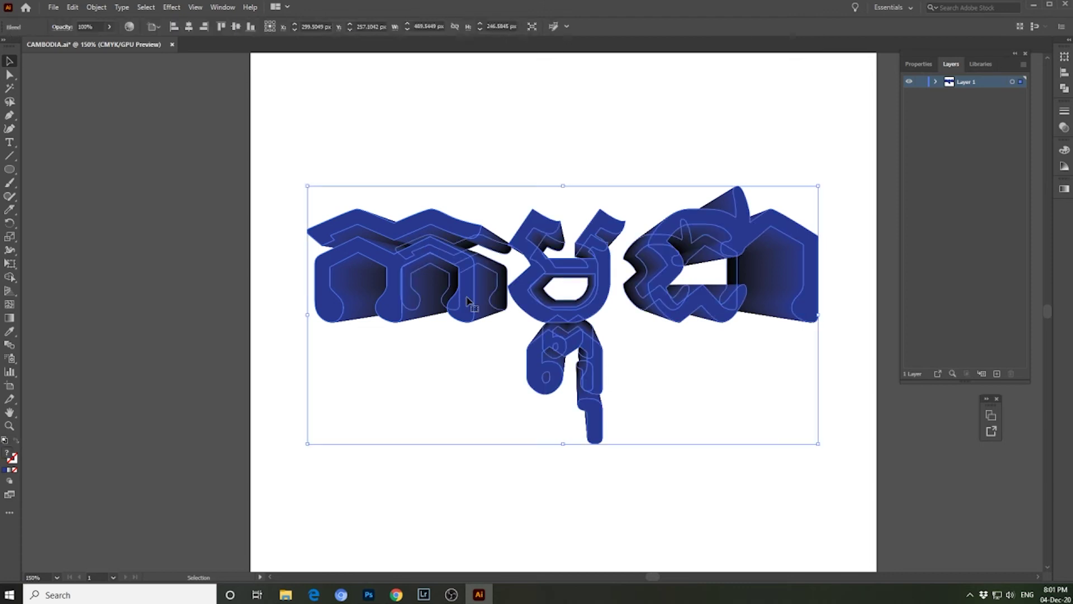
double_click(466, 316)
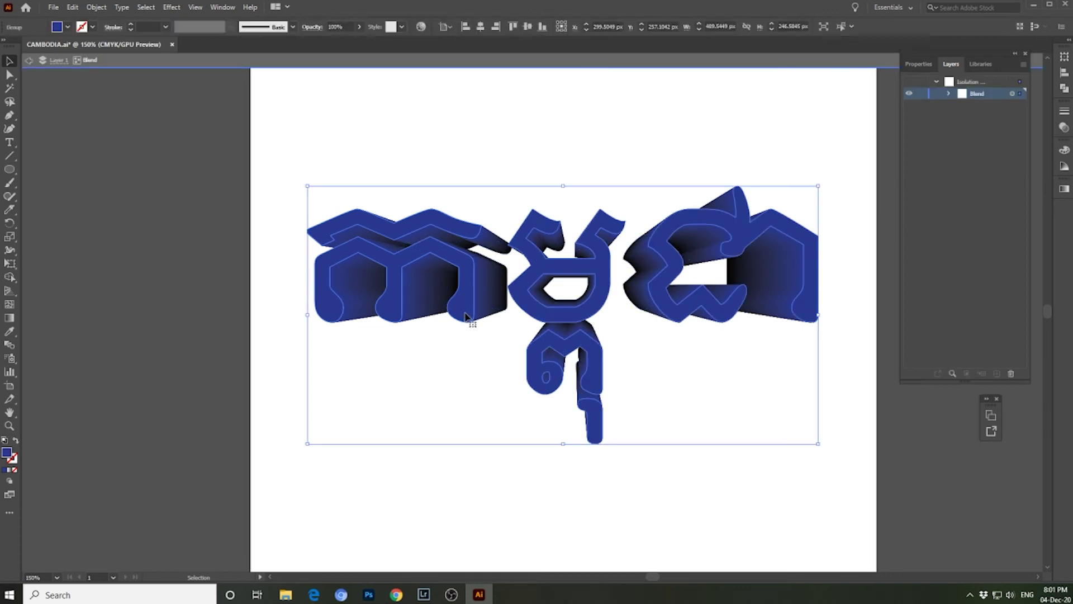
click(56, 29)
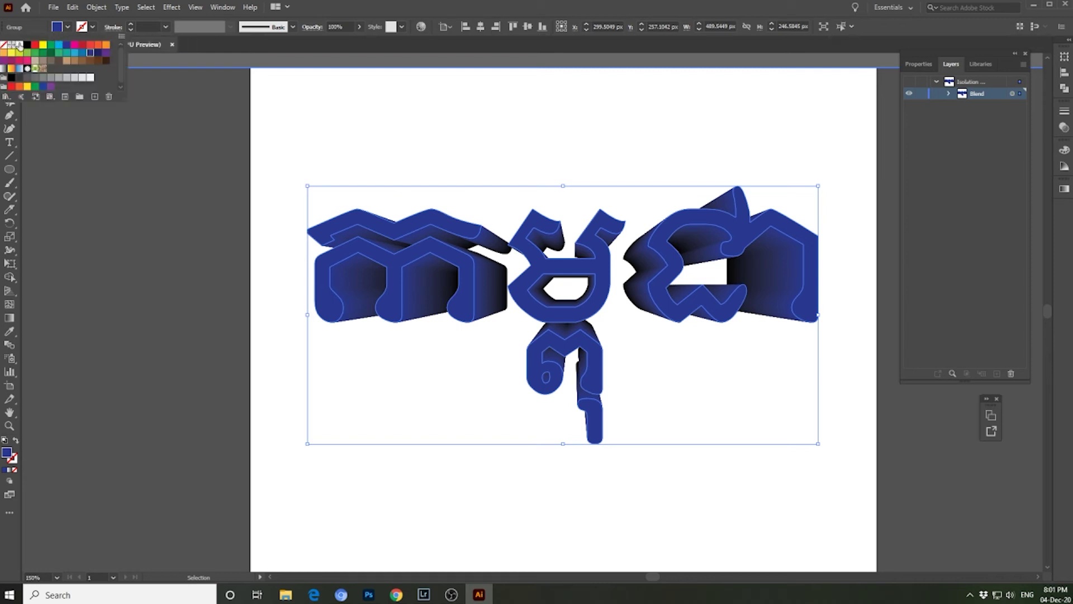
click(19, 45)
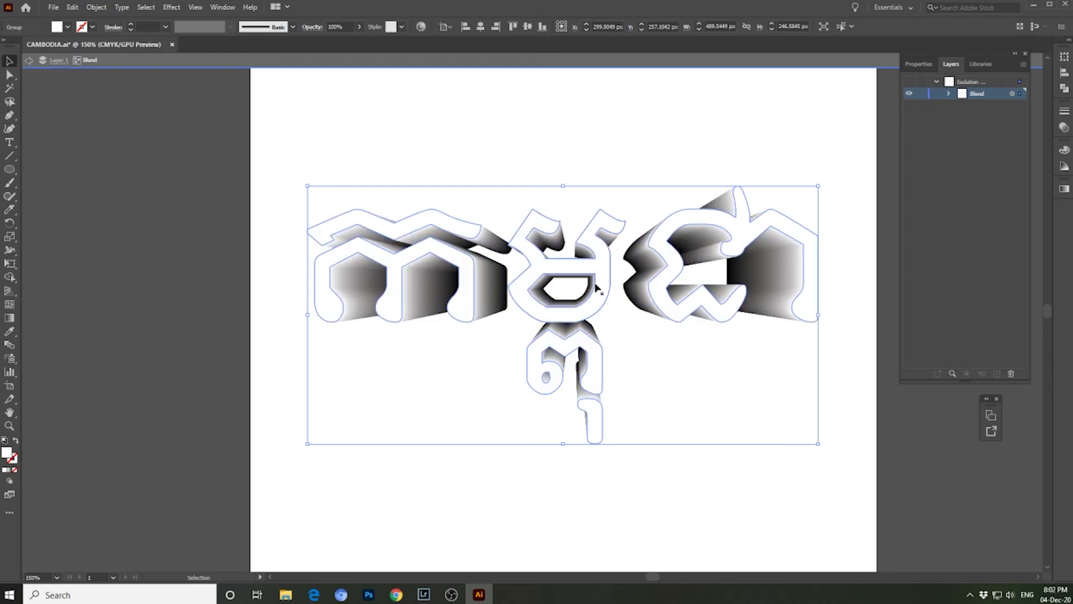
double_click(482, 359)
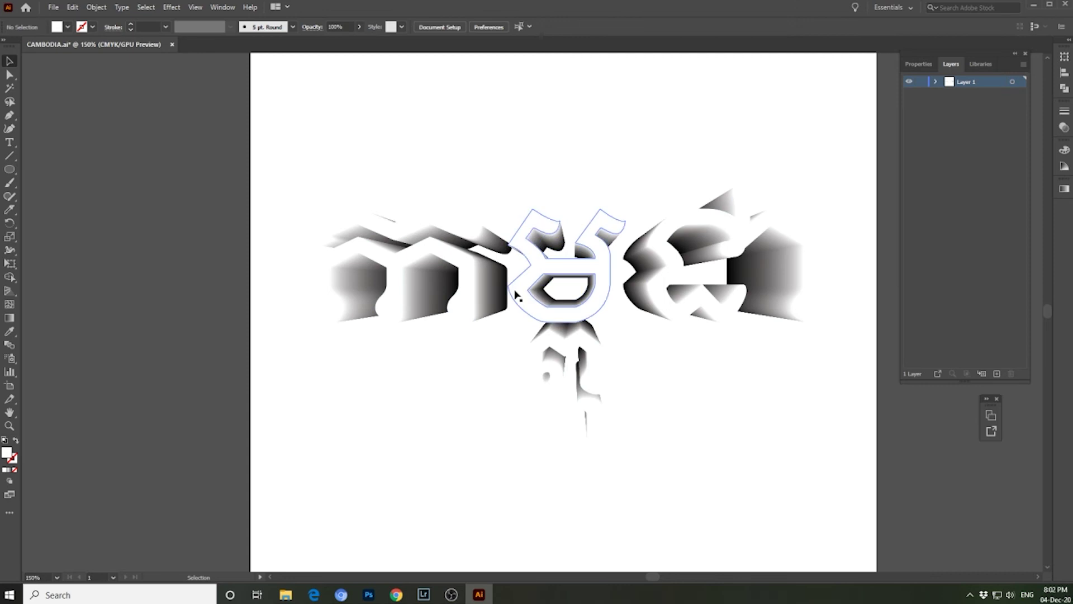
Isolate the blend again, fill its small black back copy with the dark blue swatch and leave isolation mode
click(504, 307)
double_click(504, 307)
click(506, 308)
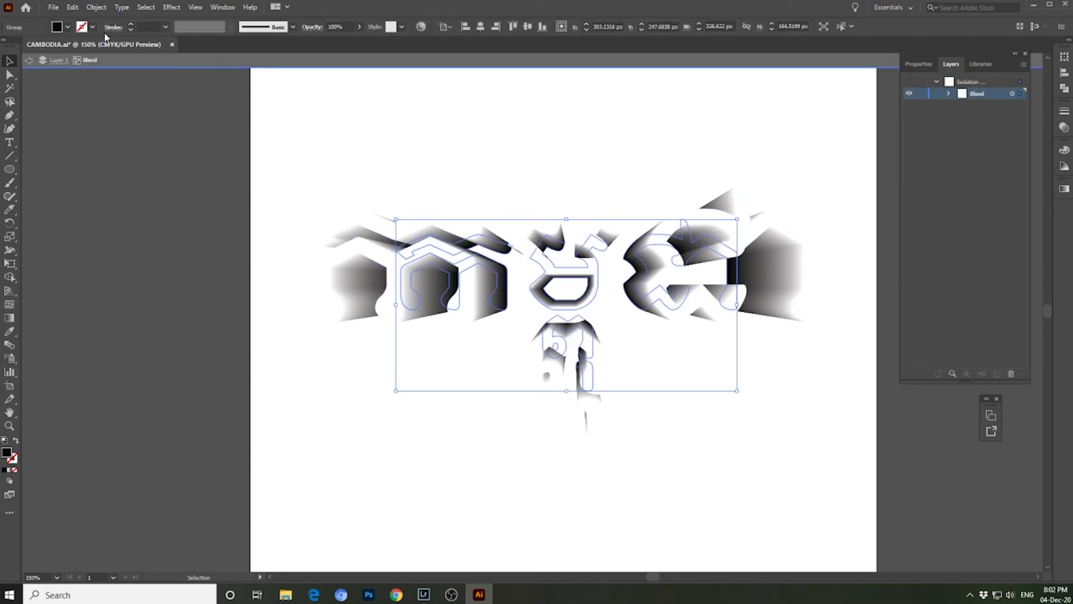
click(59, 32)
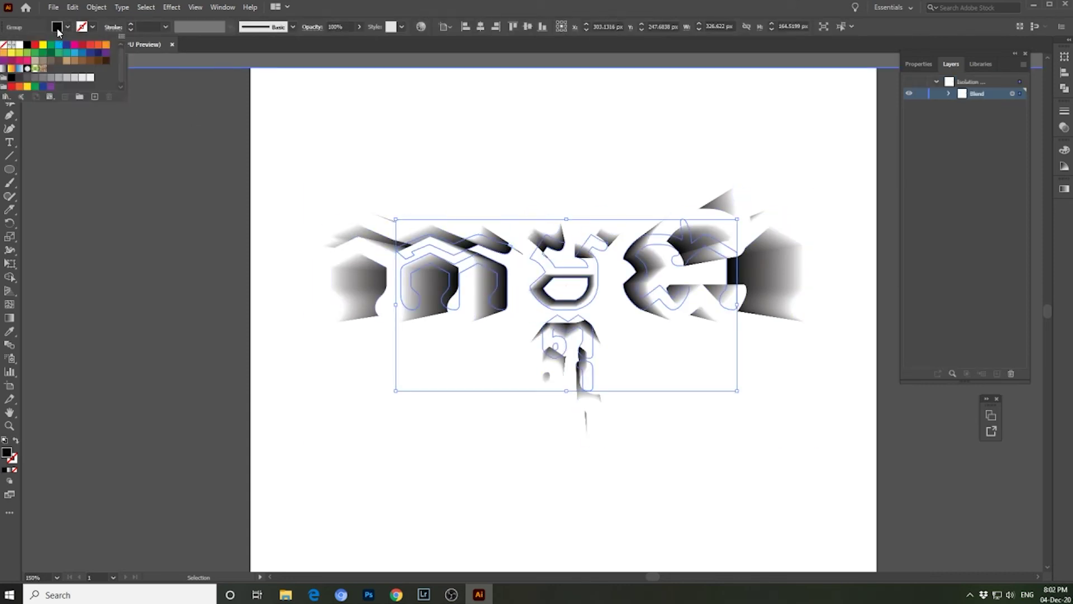
click(90, 54)
double_click(483, 184)
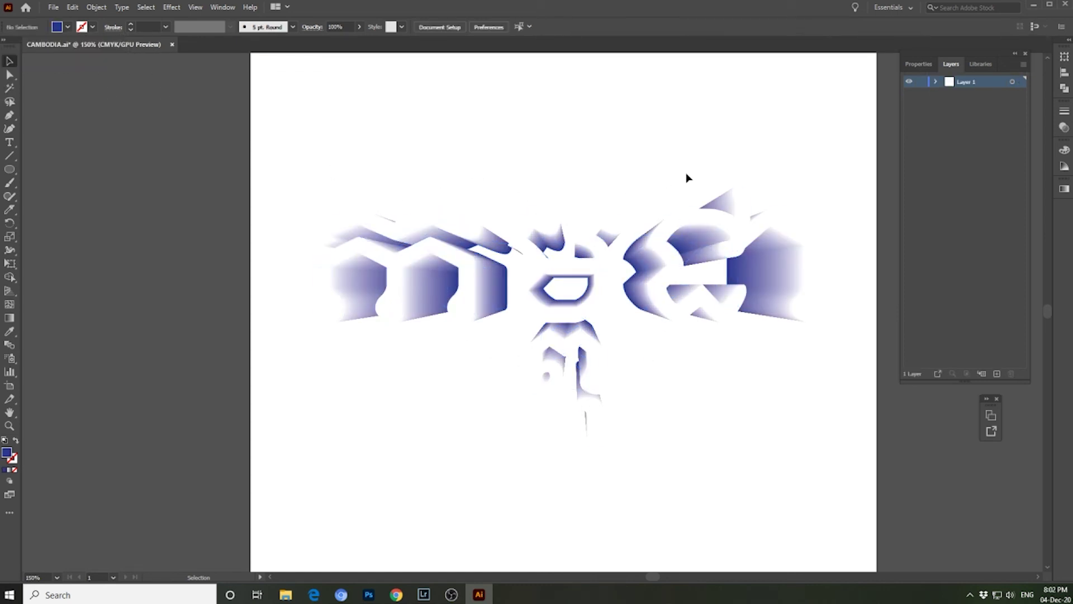
Add a new layer and move it beneath the layer holding the blended lettering
key(ctrl+=)
key(ctrl+=)
drag(408, 467, 243, 454)
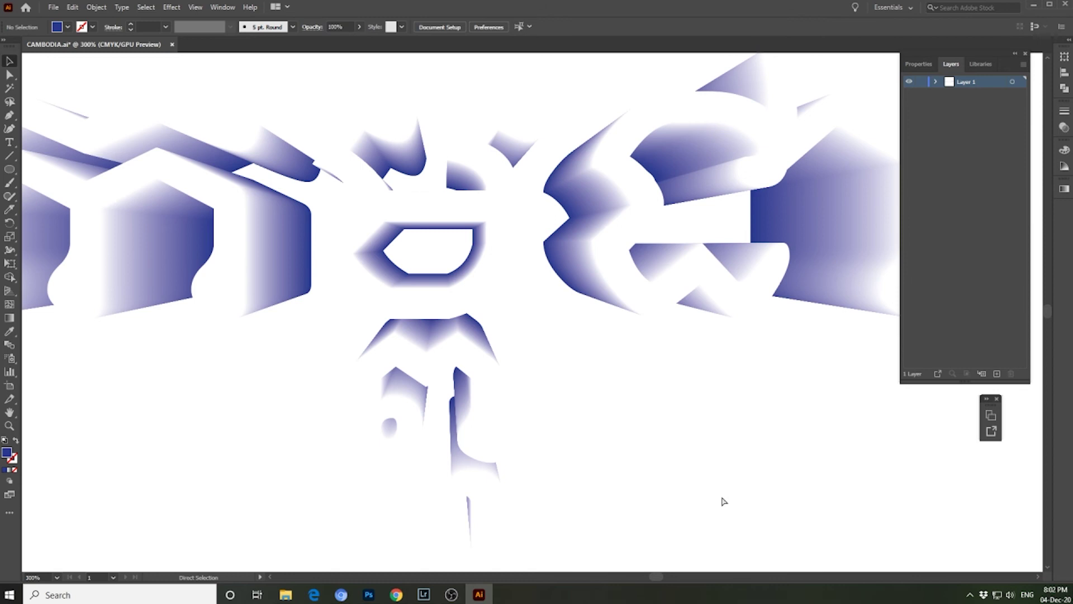
key(ctrl+minus)
key(ctrl+minus)
key(ctrl+minus)
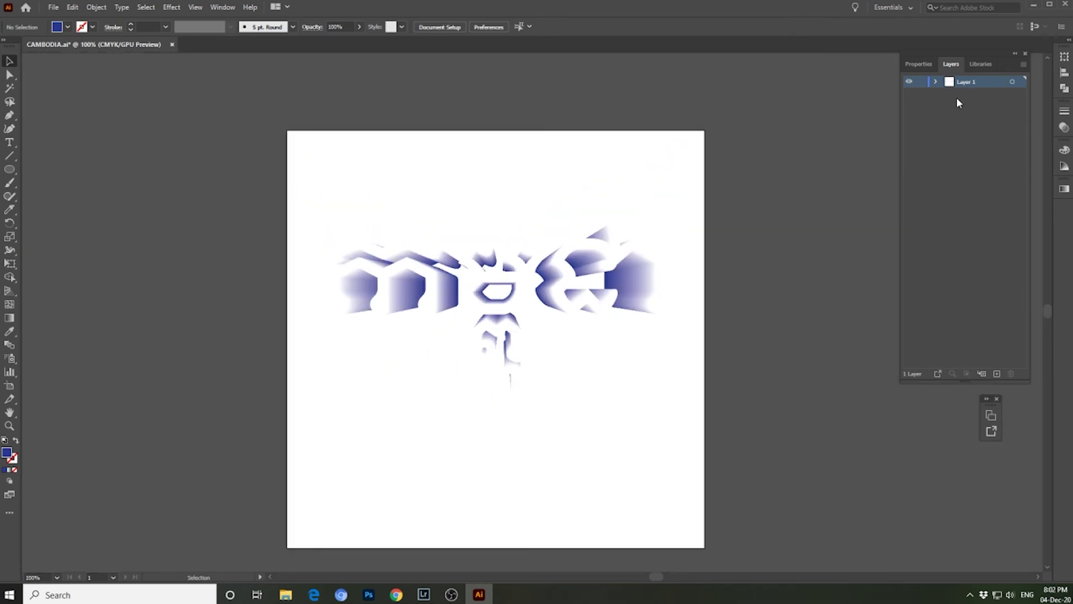
click(998, 374)
drag(987, 85, 987, 110)
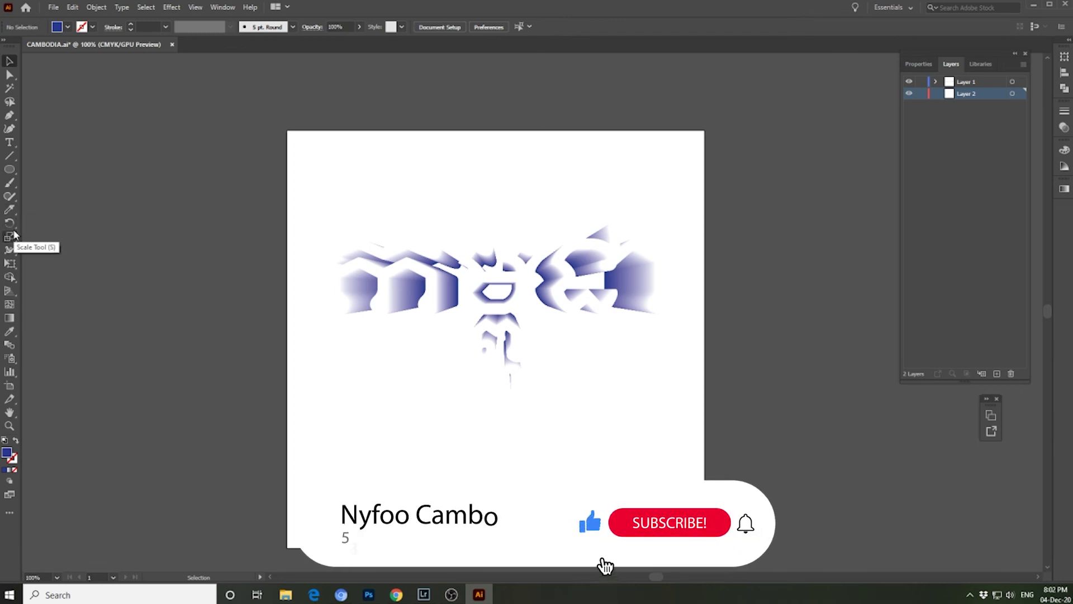
Draw a dark blue background rectangle about 591 × 370 px behind the lettering on the new layer, and deselect it
click(13, 173)
click(65, 168)
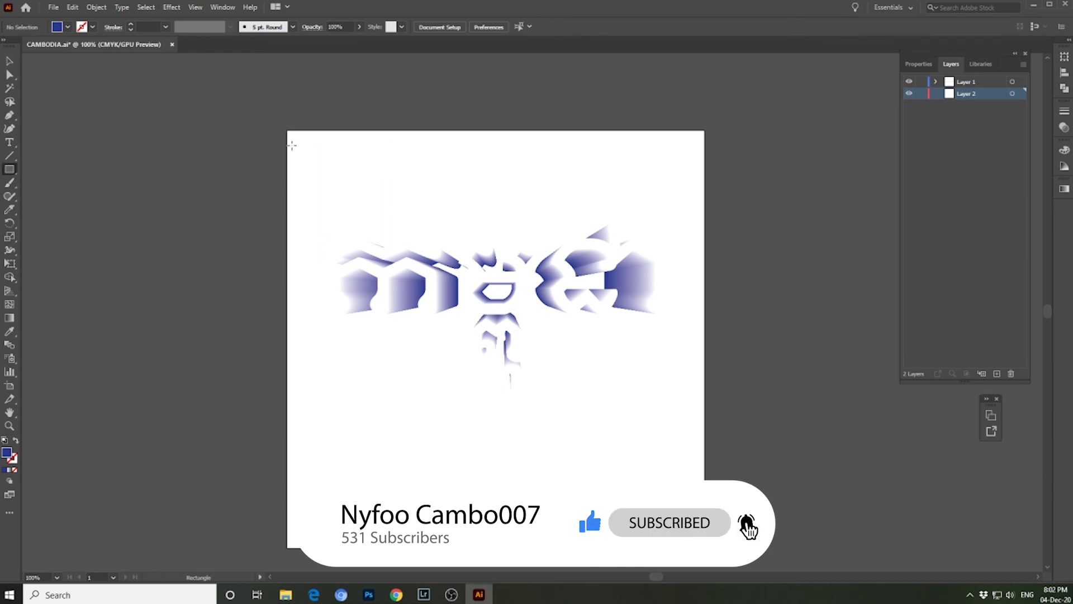
drag(290, 159, 703, 416)
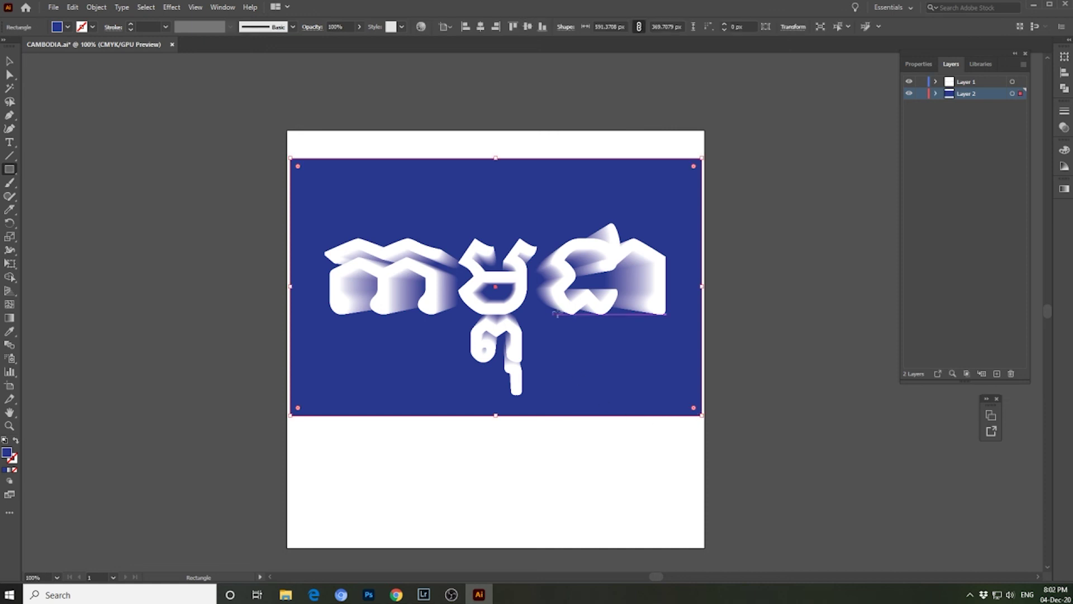
click(11, 62)
click(207, 263)
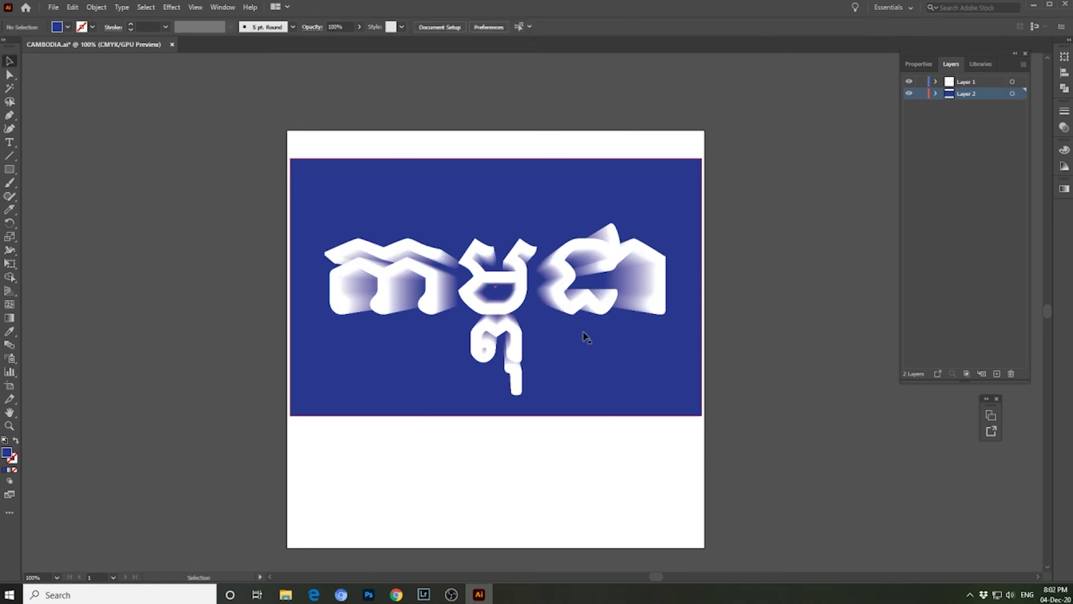